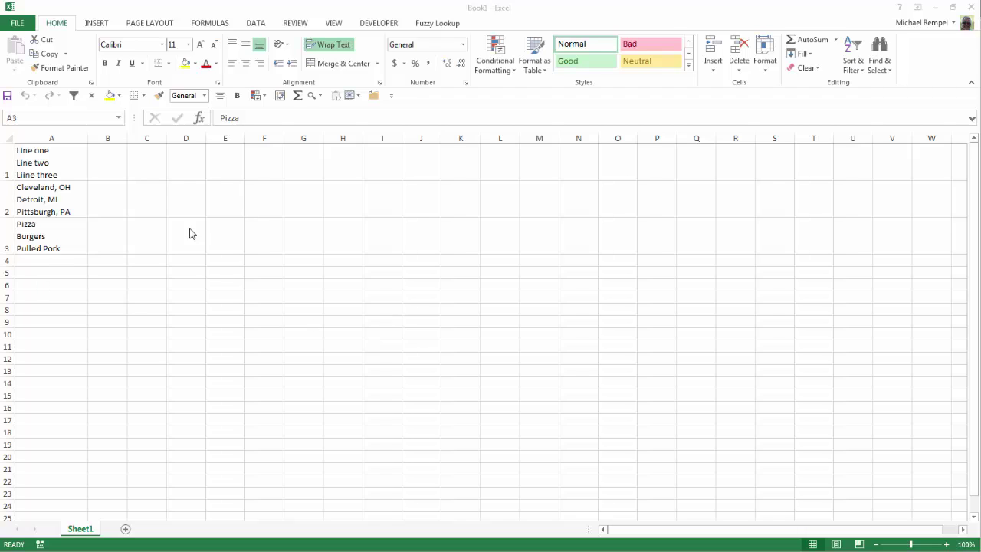
Inspect the multi-line contents of cells A1 to A3 in an expanded formula bar.
{"action": "left_click", "coordinate": [189, 4]}
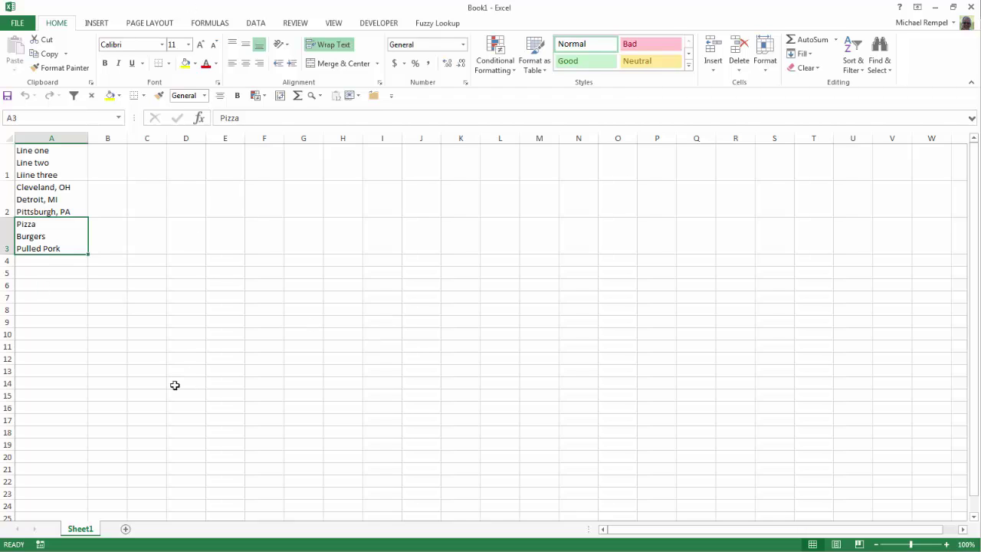
{"action": "left_click", "coordinate": [44, 172]}
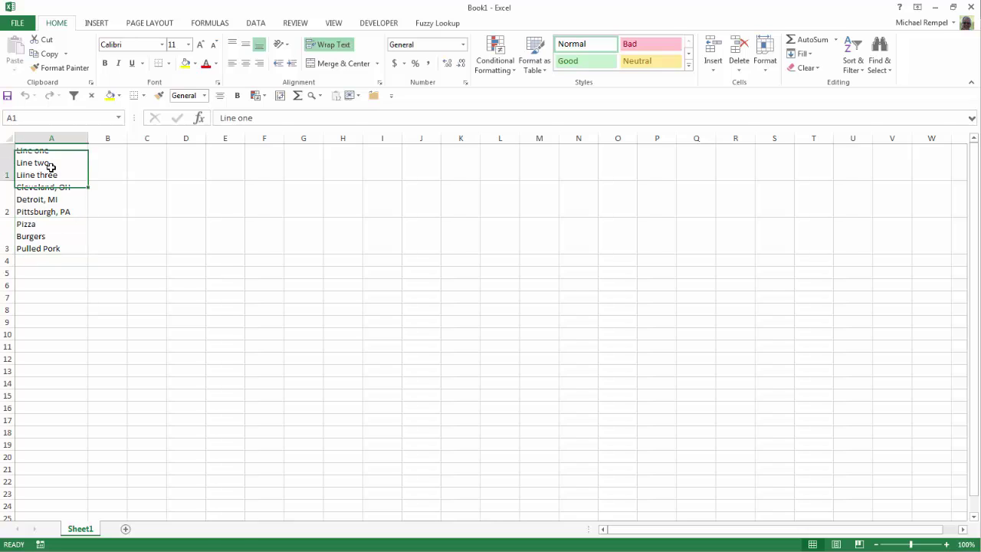
{"action": "left_click", "coordinate": [65, 204]}
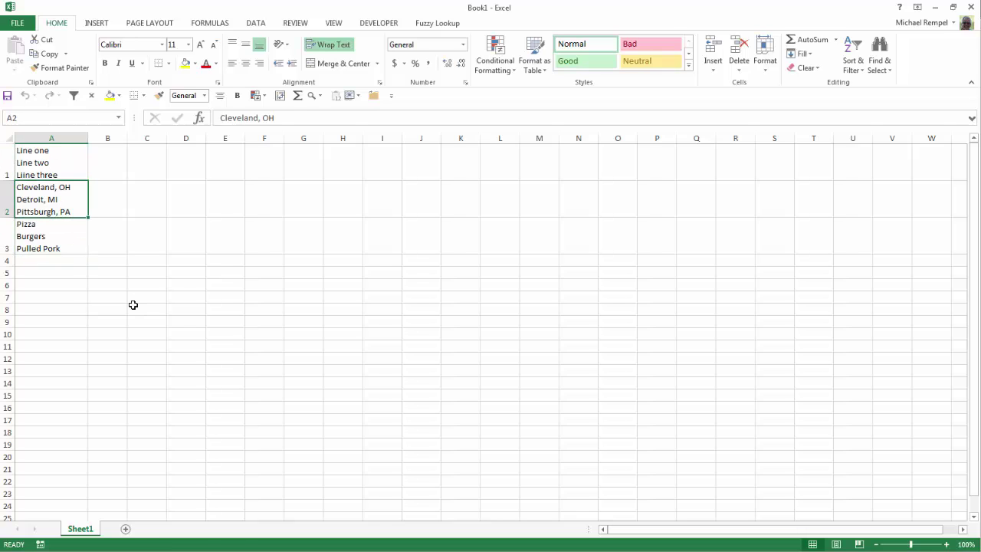
{"action": "left_click", "coordinate": [67, 244]}
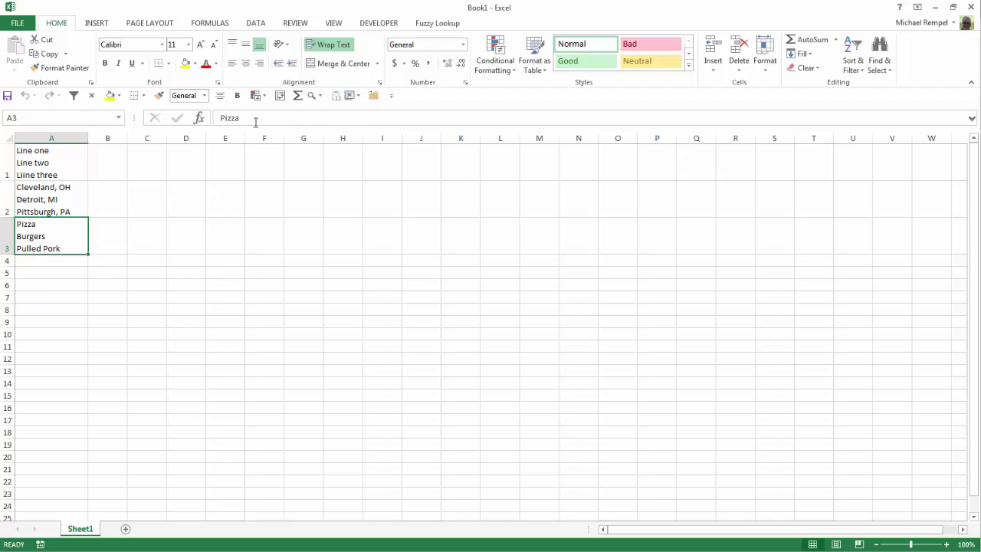
{"action": "left_click", "coordinate": [971, 119]}
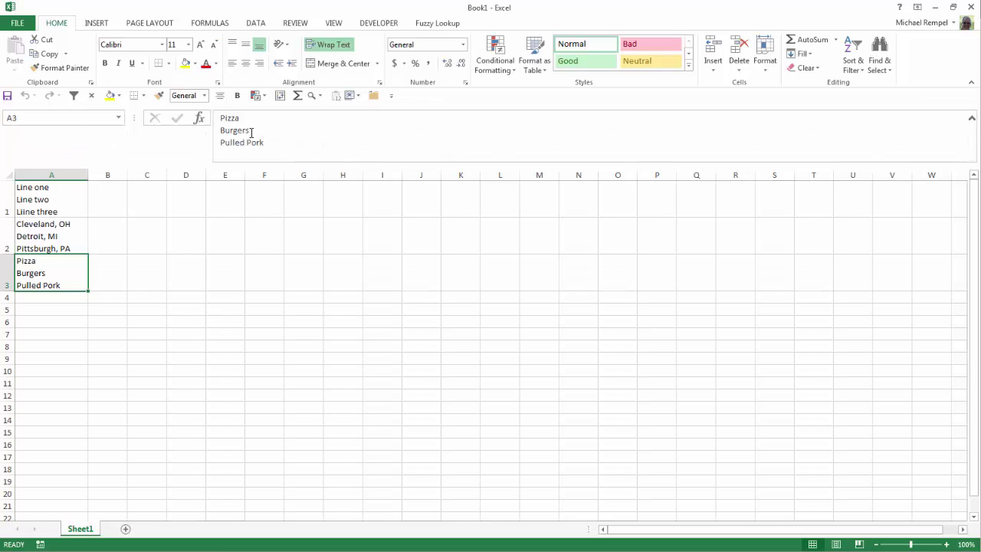
{"action": "left_click", "coordinate": [76, 228]}
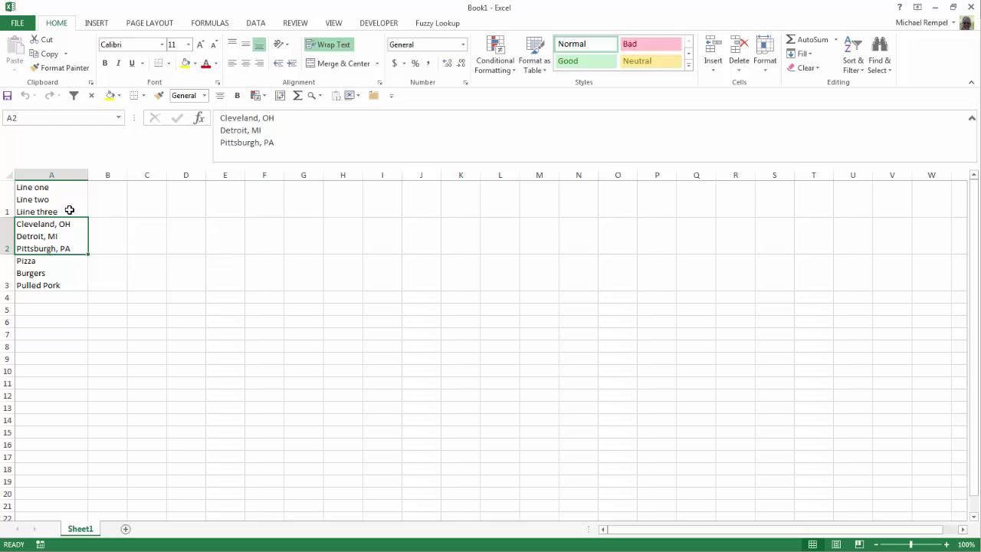
{"action": "left_click", "coordinate": [68, 201]}
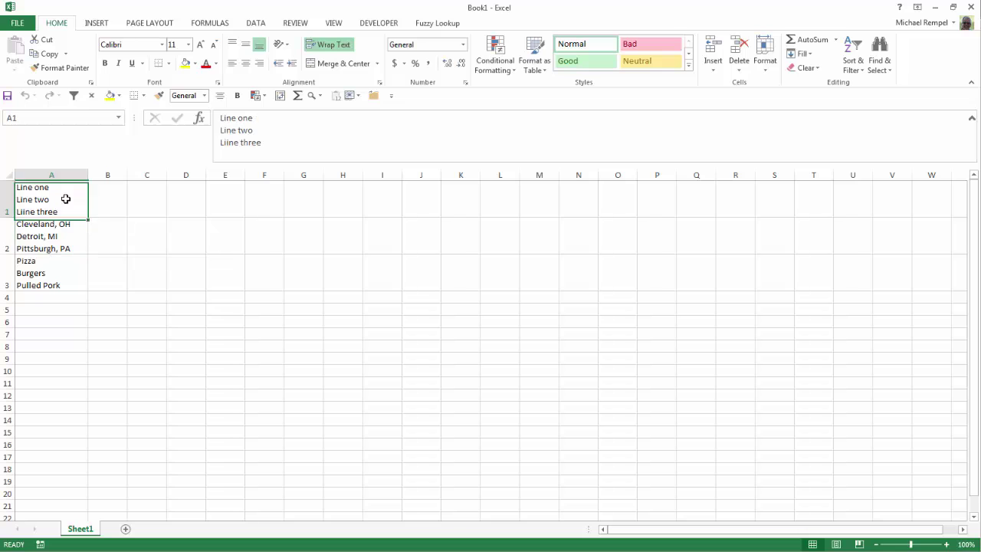
{"action": "left_click", "coordinate": [972, 119]}
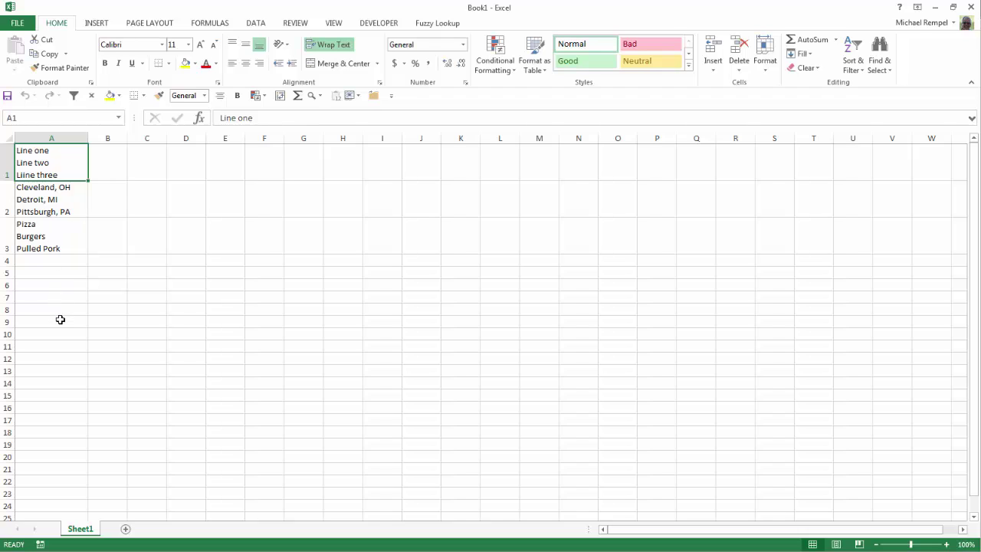
Demo a two-line 'One'/'Two' entry in A5 using Alt+Enter, then undo it.
{"action": "left_click", "coordinate": [52, 272]}
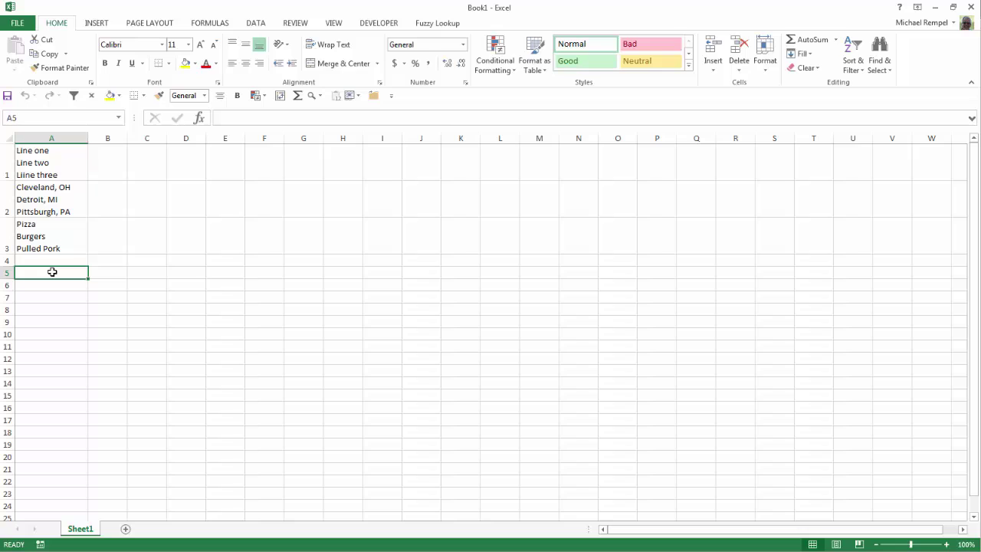
{"action": "type", "text": "On"}
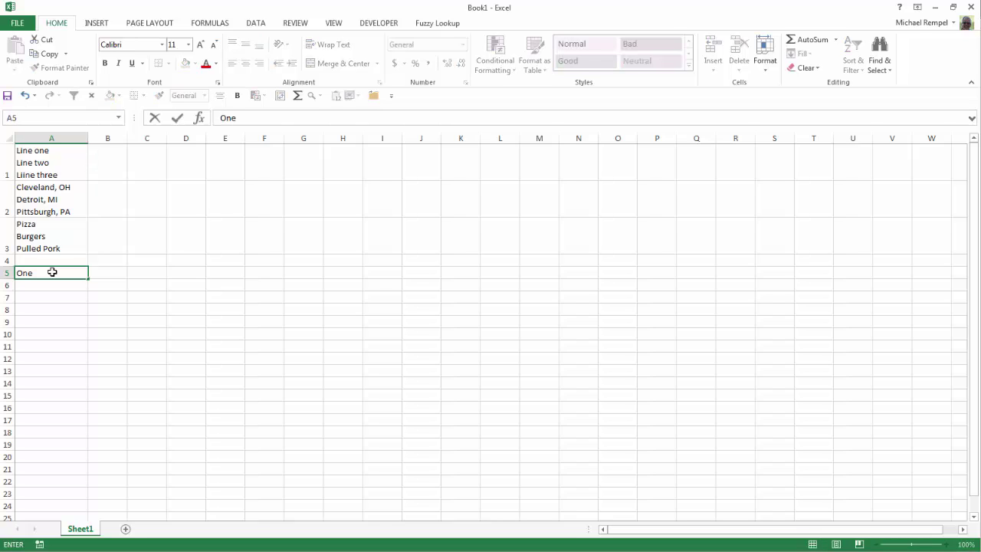
{"action": "type", "text": "e"}
{"action": "key", "text": "alt+Return"}
{"action": "type", "text": "Two"}
{"action": "key", "text": "Return"}
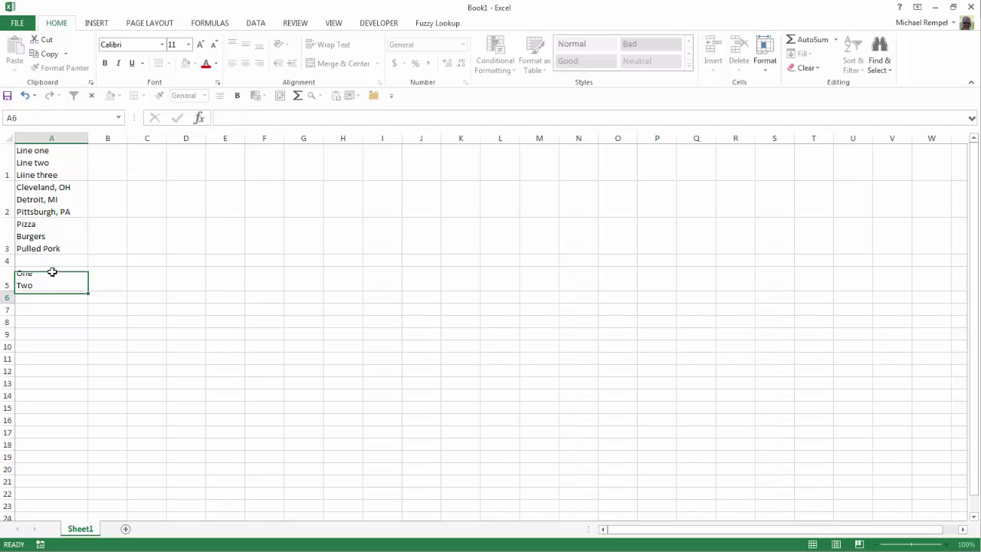
{"action": "key", "text": "Up"}
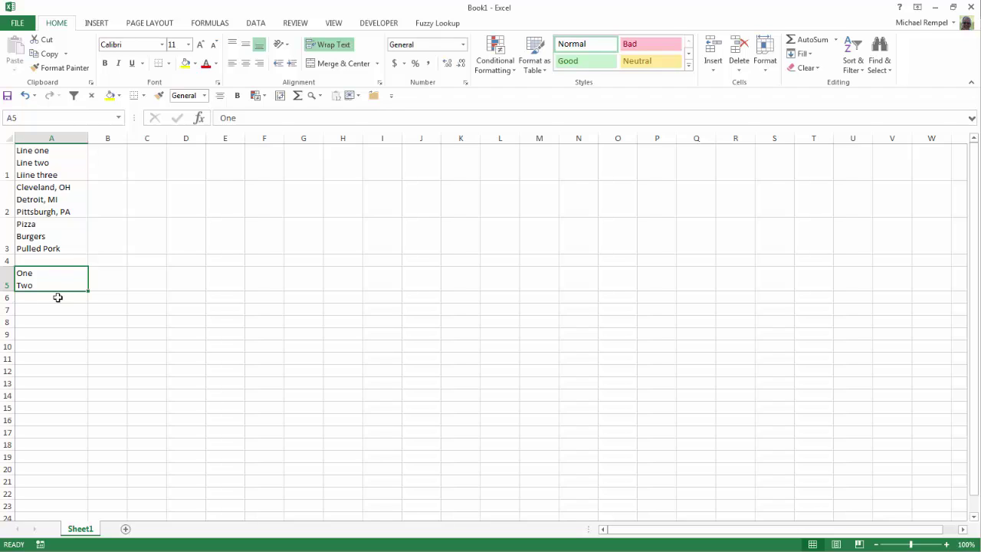
{"action": "key", "text": "ctrl+z"}
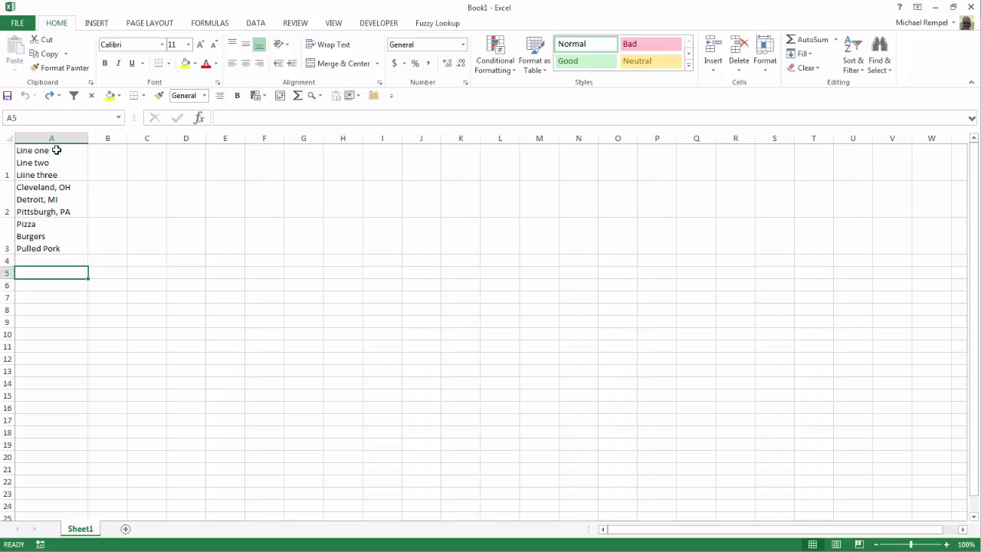
{"action": "left_click", "coordinate": [55, 200]}
{"action": "left_click", "coordinate": [55, 233]}
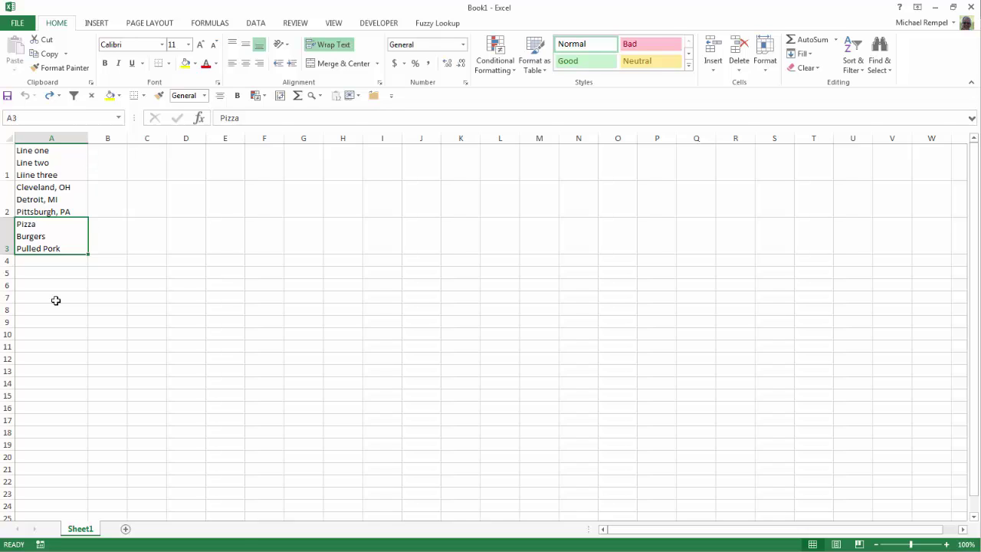
Split A1:A3 with Text to Columns, Delimited, Other delimiter set to a line break (Ctrl+J), not Tab.
{"action": "left_click_drag", "start_coordinate": [48, 150], "coordinate": [53, 252]}
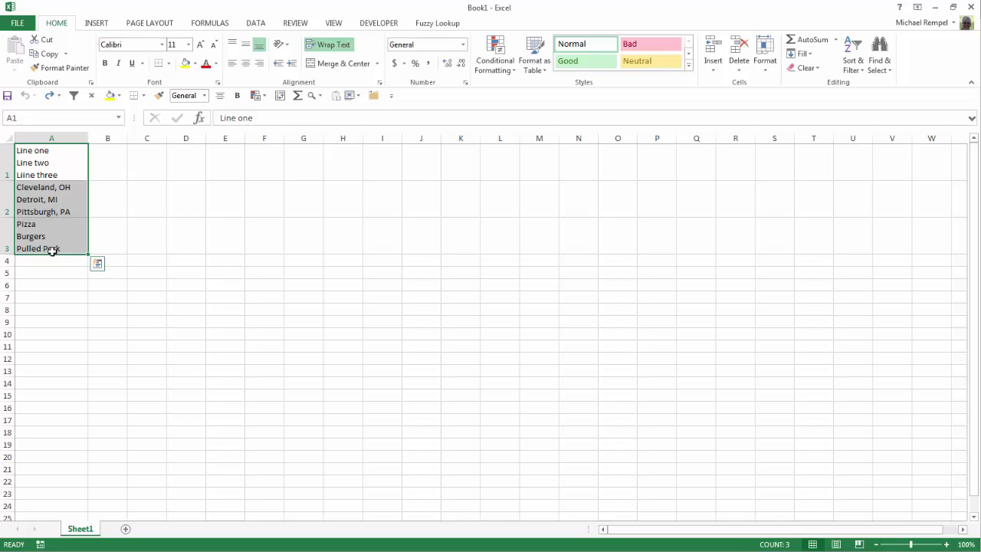
{"action": "left_click", "coordinate": [252, 26]}
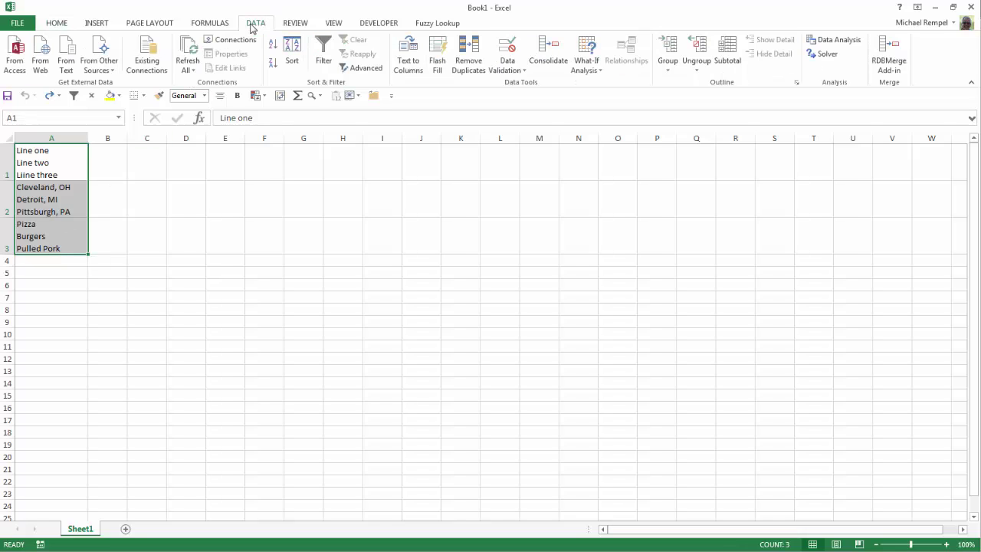
{"action": "left_click", "coordinate": [409, 55]}
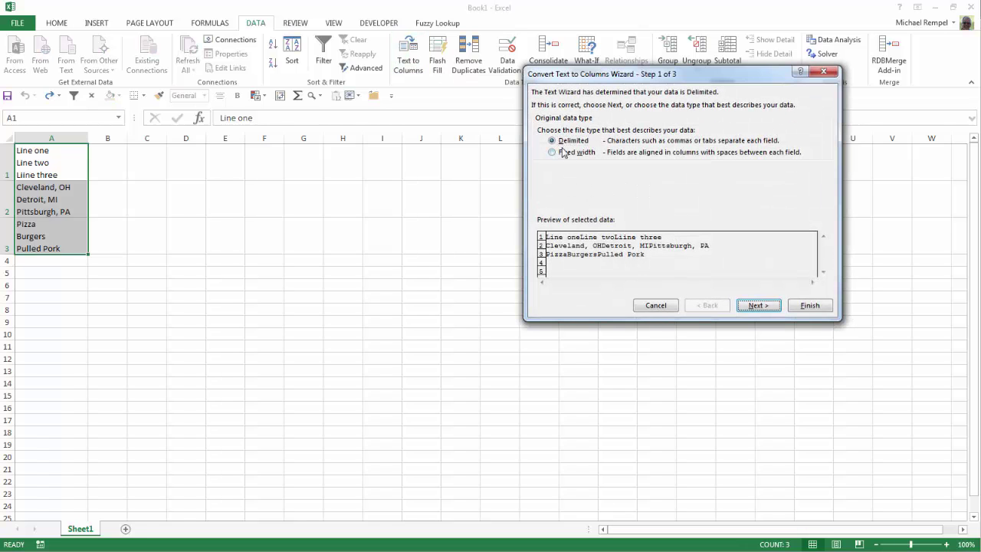
{"action": "left_click", "coordinate": [757, 305]}
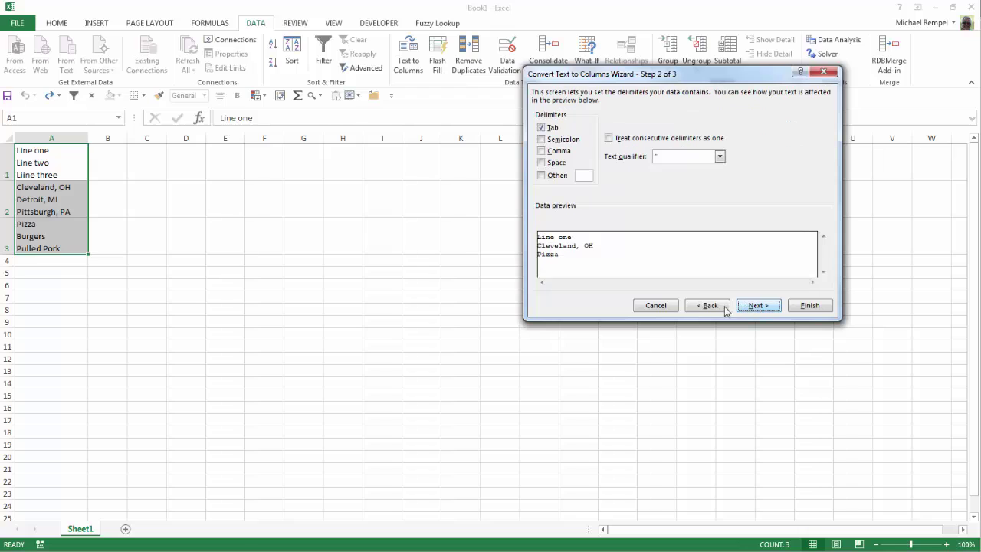
{"action": "left_click", "coordinate": [541, 128]}
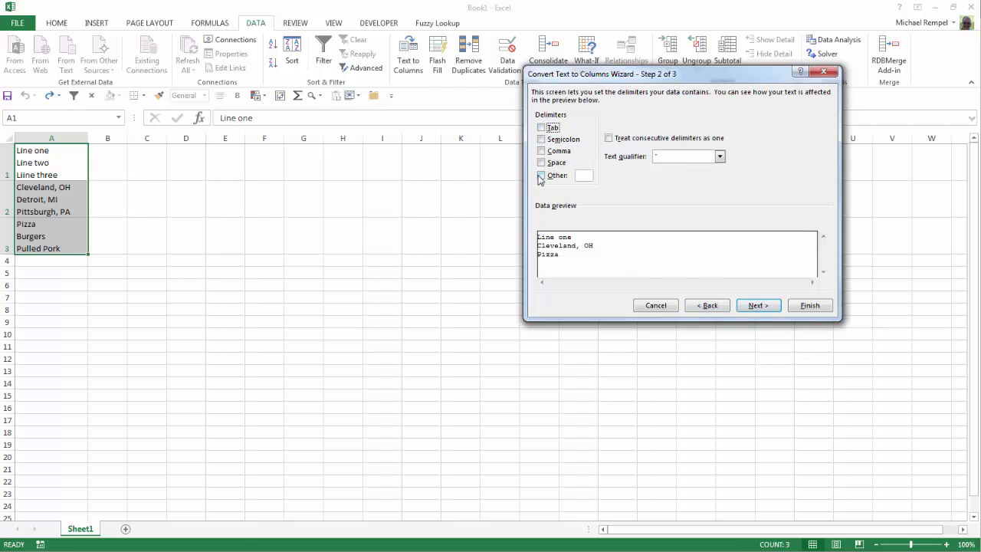
{"action": "left_click", "coordinate": [540, 176]}
{"action": "left_click_drag", "start_coordinate": [593, 78], "coordinate": [528, 90]}
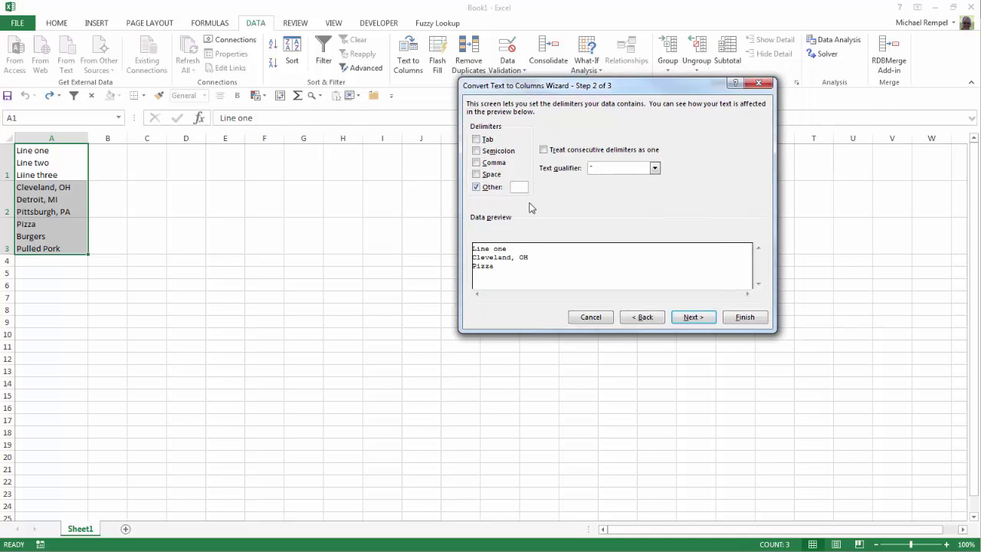
{"action": "key", "text": "ctrl+j"}
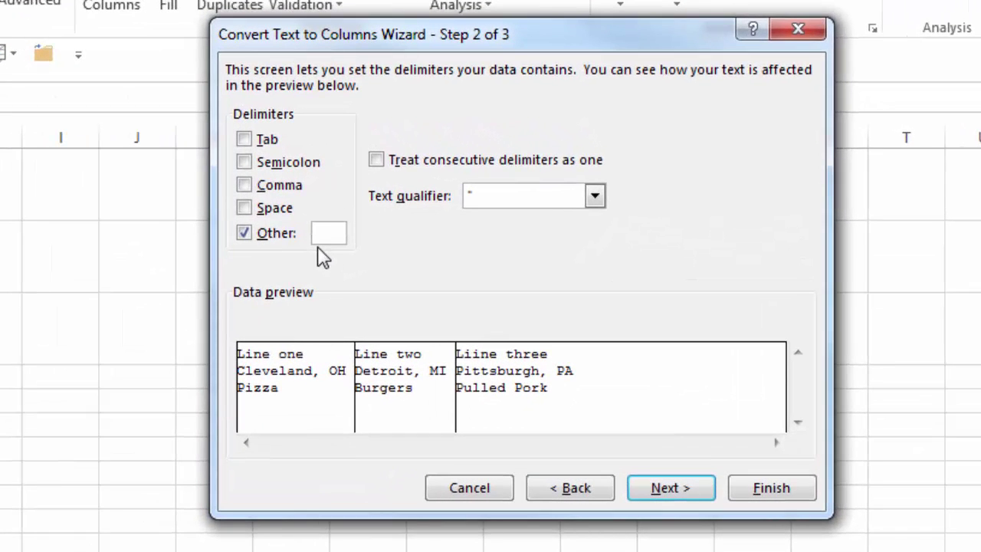
{"action": "left_click", "coordinate": [317, 246]}
{"action": "type", "text": "."}
{"action": "key", "text": "BackSpace"}
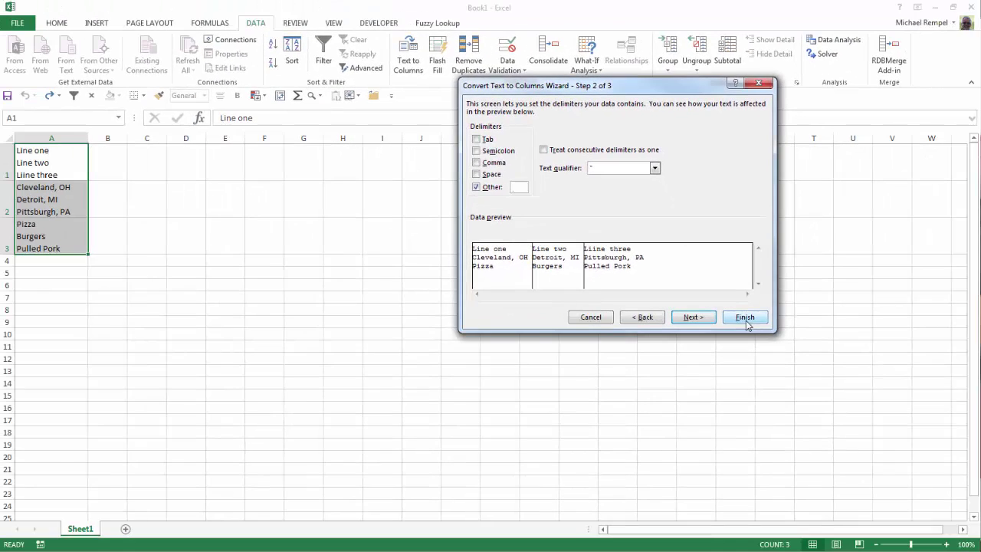
Finish the split and autofit all column widths and row heights.
{"action": "left_click", "coordinate": [740, 318]}
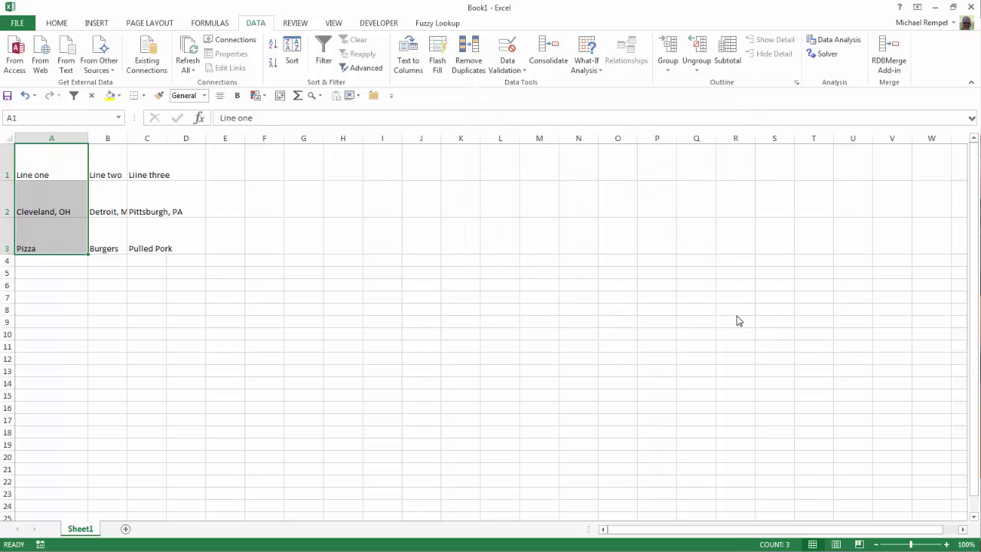
{"action": "left_click", "coordinate": [7, 138]}
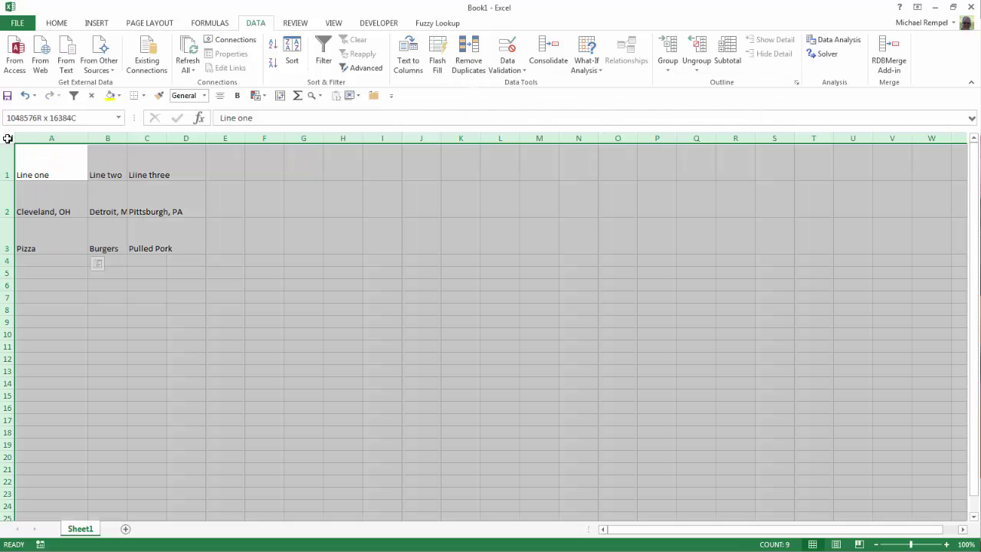
{"action": "double_click", "coordinate": [89, 139]}
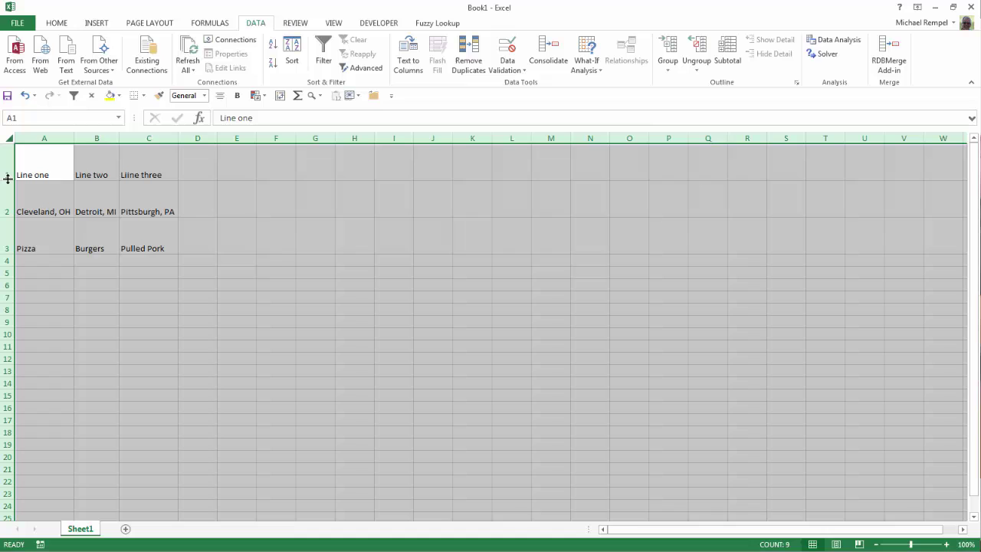
{"action": "double_click", "coordinate": [8, 178]}
Copy the split data in A1:C3.
{"action": "left_click_drag", "start_coordinate": [72, 233], "coordinate": [87, 238]}
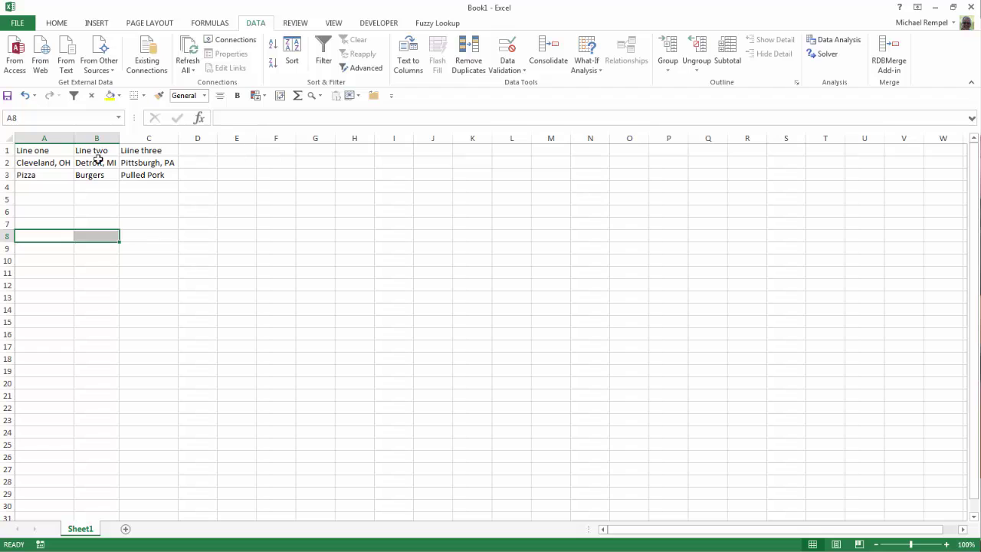
{"action": "left_click_drag", "start_coordinate": [40, 150], "coordinate": [149, 175]}
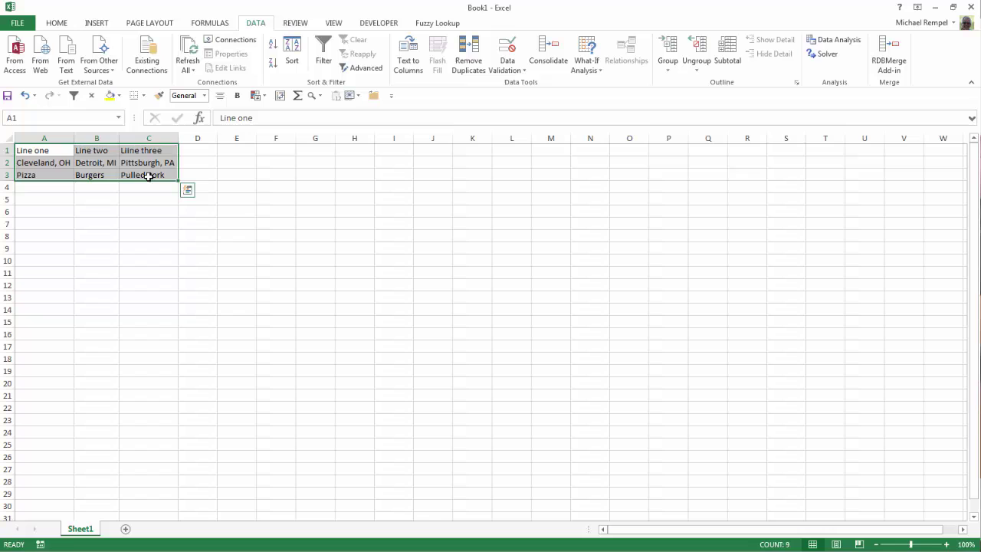
{"action": "key", "text": "ctrl+c"}
Paste the copied block transposed into A5:C7 via Paste Special.
{"action": "left_click", "coordinate": [53, 199]}
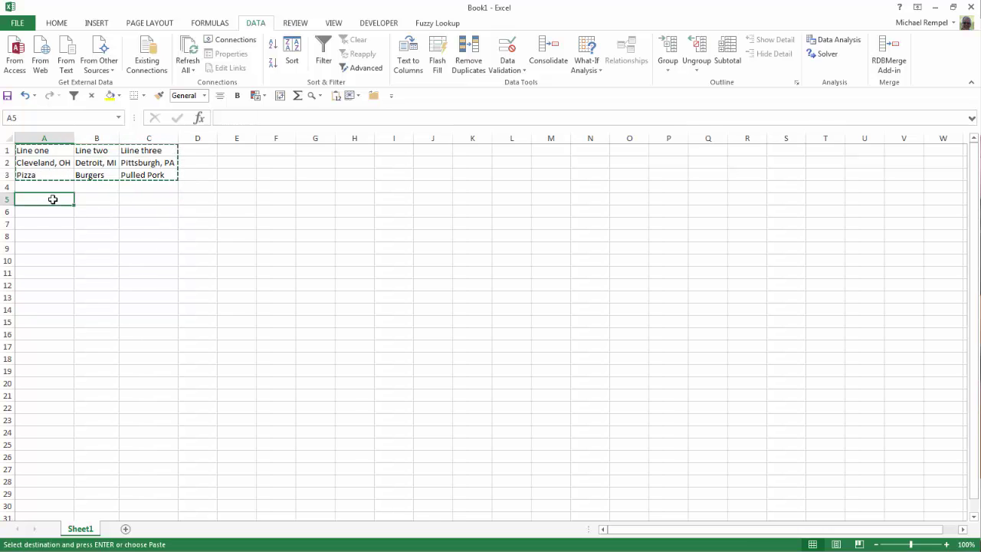
{"action": "key", "text": "ctrl+alt+v"}
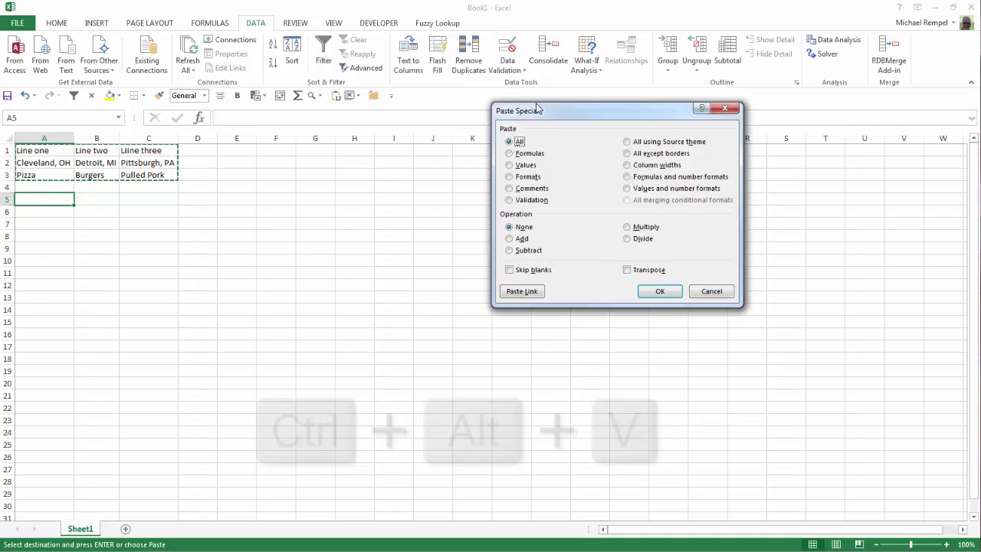
{"action": "left_click", "coordinate": [627, 270]}
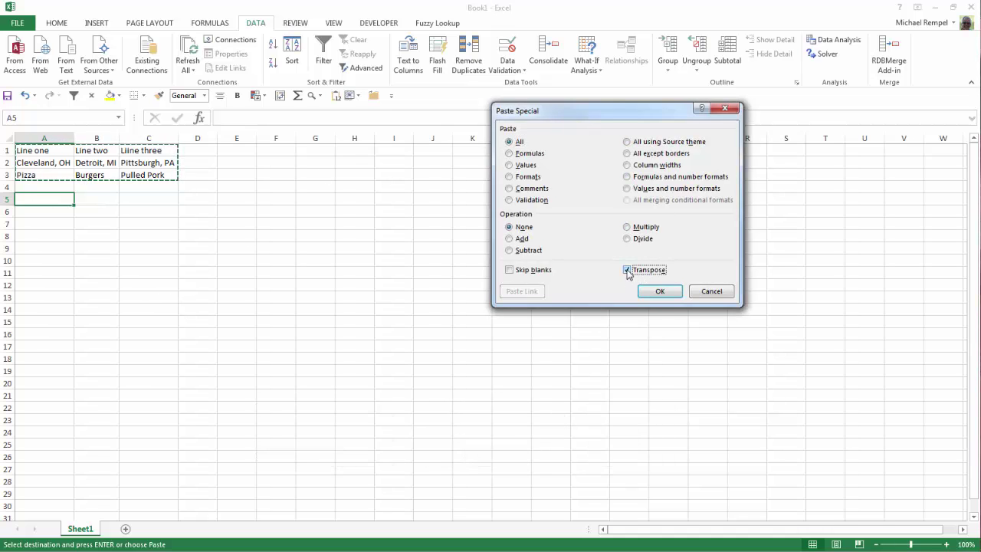
{"action": "left_click", "coordinate": [657, 291]}
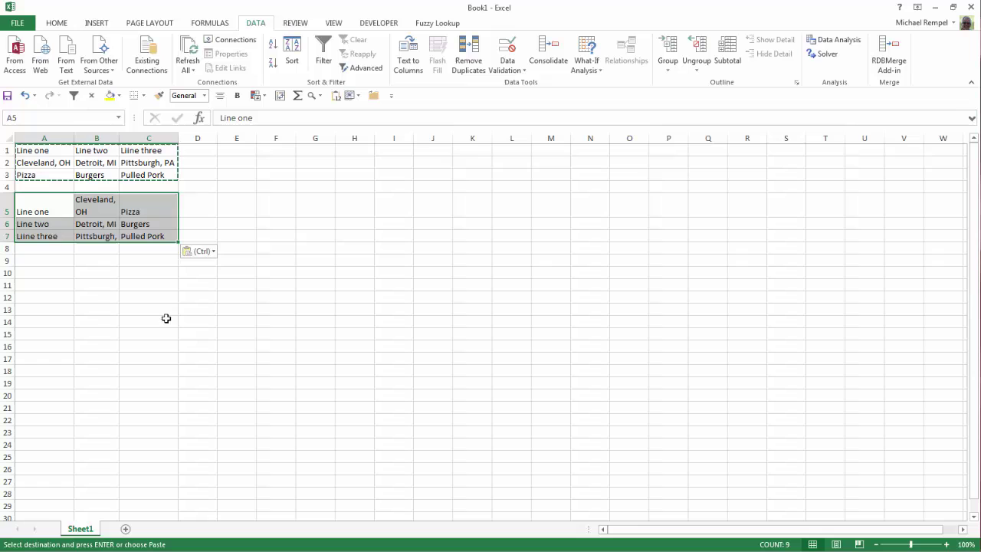
Widen column B to fit the city names, then select them in B5:B7.
{"action": "left_click_drag", "start_coordinate": [119, 135], "coordinate": [131, 135]}
{"action": "left_click", "coordinate": [65, 273]}
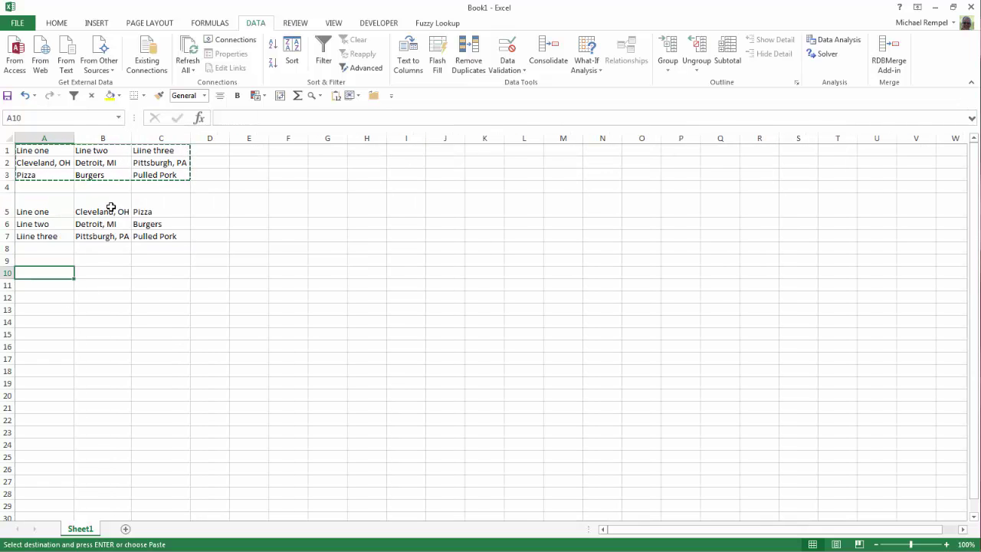
{"action": "left_click_drag", "start_coordinate": [108, 212], "coordinate": [39, 289]}
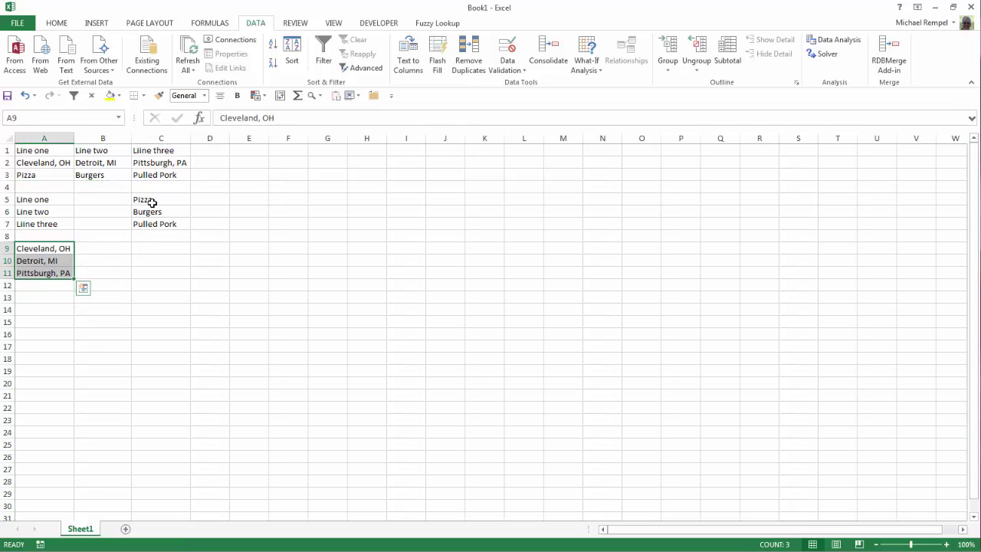